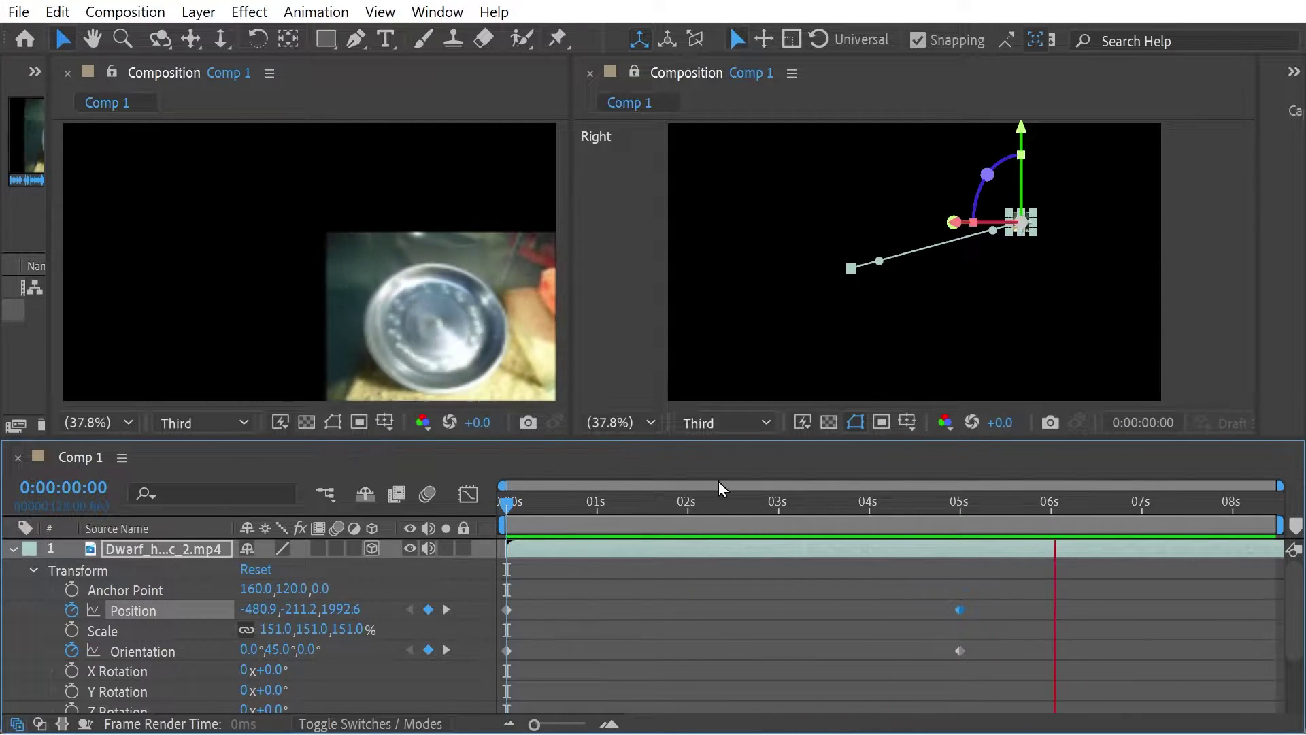
# - Scrub partway through the disc animation to preview it
pyautogui.moveTo(523, 503)
pyautogui.mouseDown()
pyautogui.moveTo(1033, 506)
pyautogui.moveTo(506, 505)
pyautogui.mouseUp()
pyautogui.rightClick(170, 552)
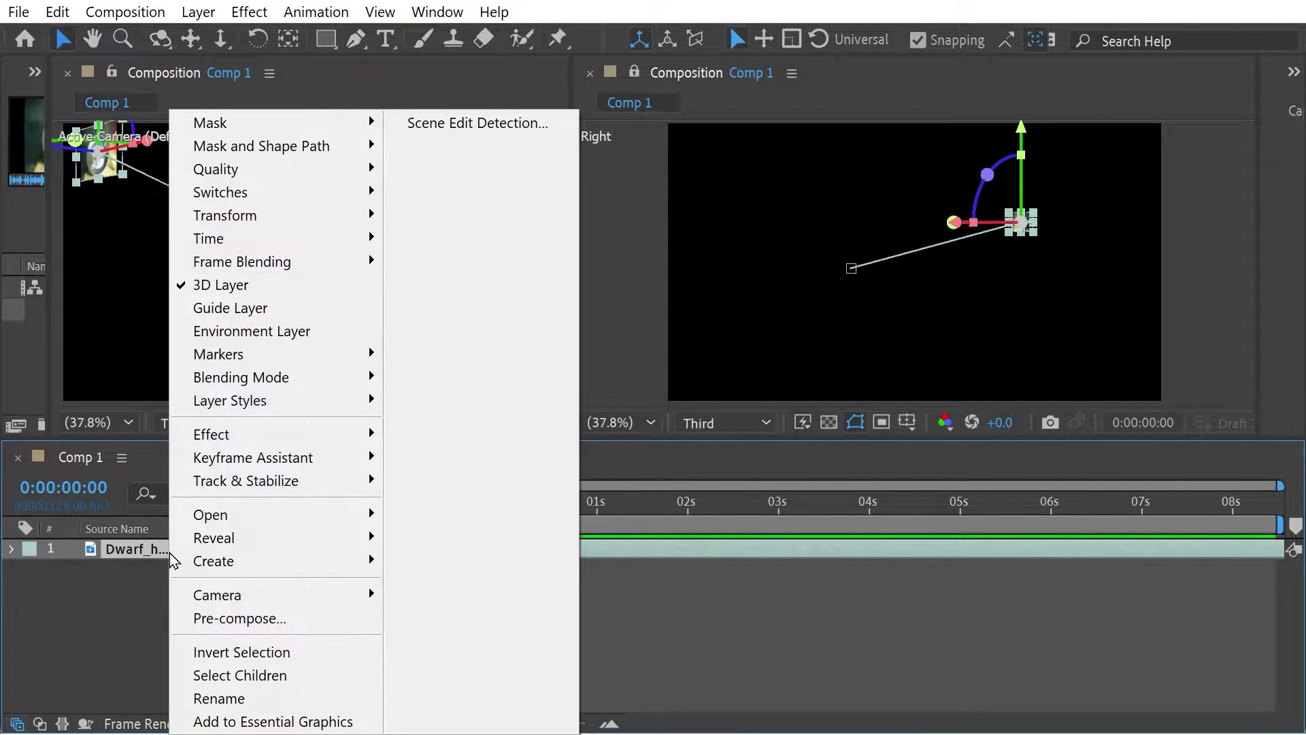
pyautogui.click(133, 550)
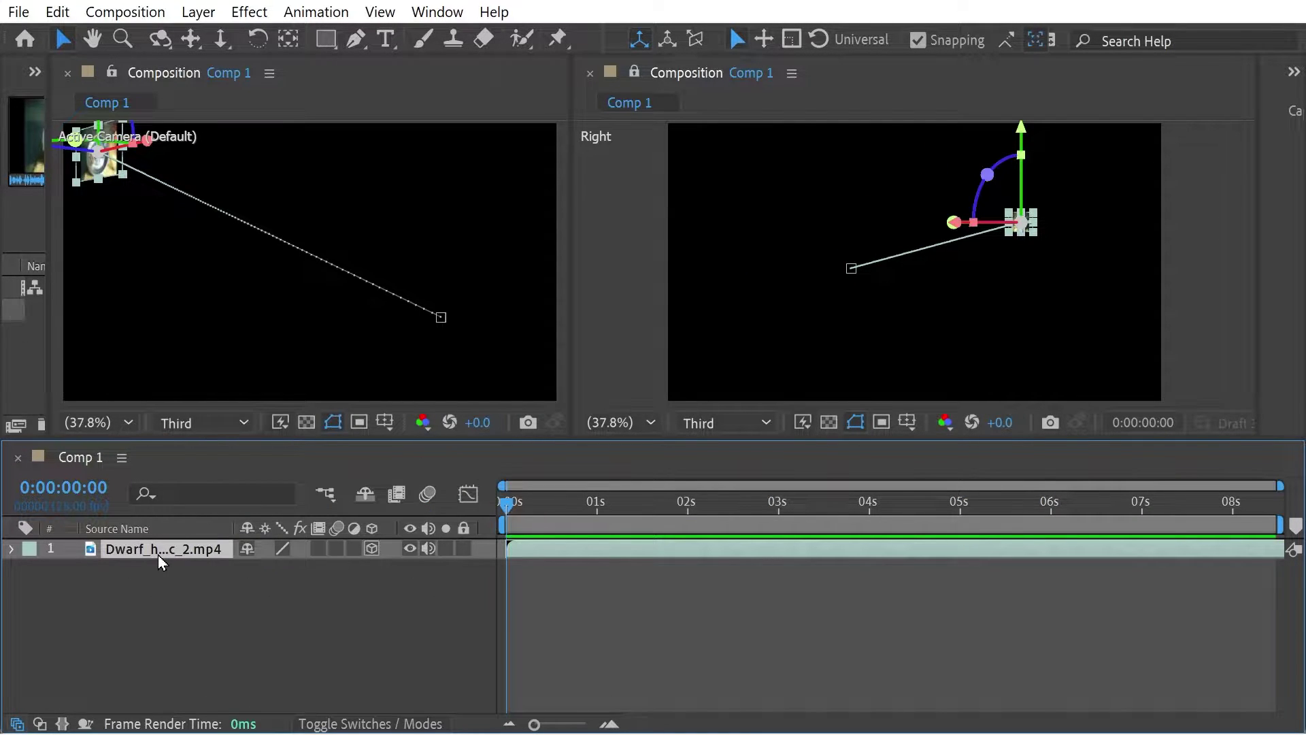
# - Duplicate the hamster-disc layer and pre-compose the copy with 'Move all attributes into the new composition'
pyautogui.hotkey('ctrl', 'd')
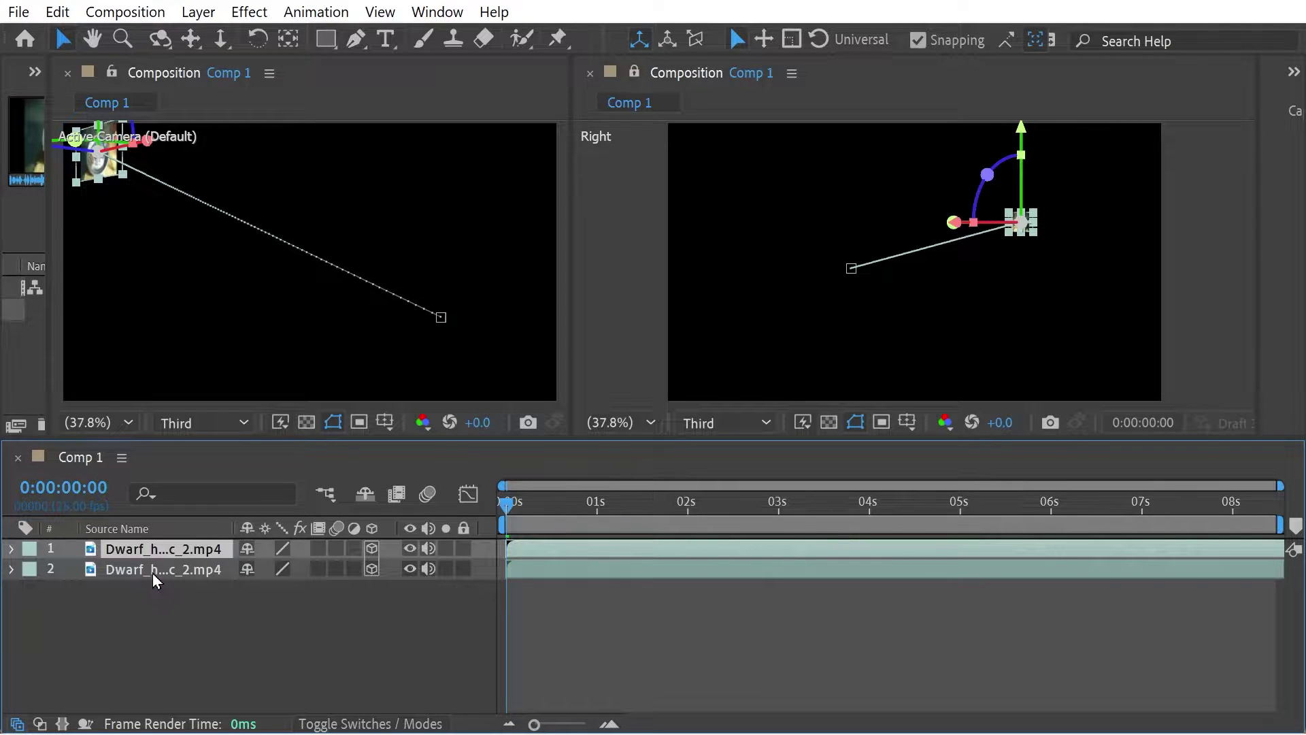
pyautogui.click(141, 574)
pyautogui.rightClick(145, 578)
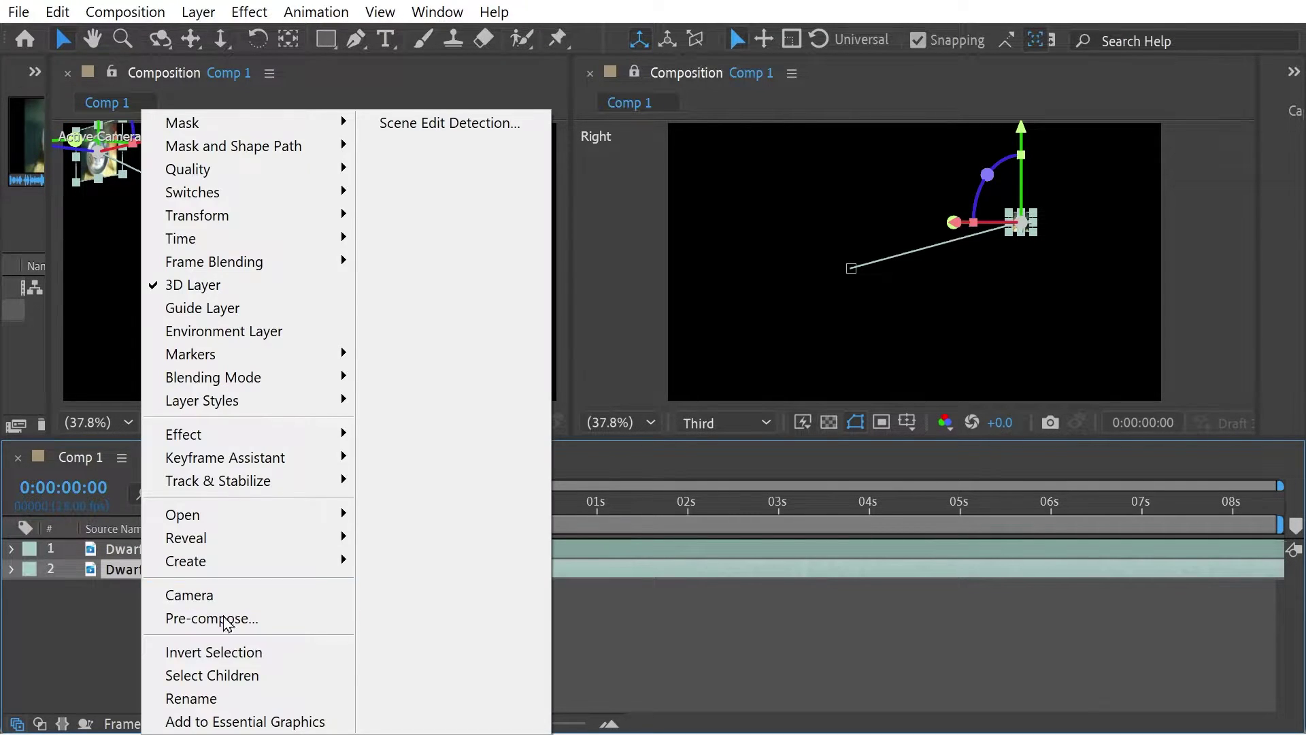
pyautogui.click(227, 622)
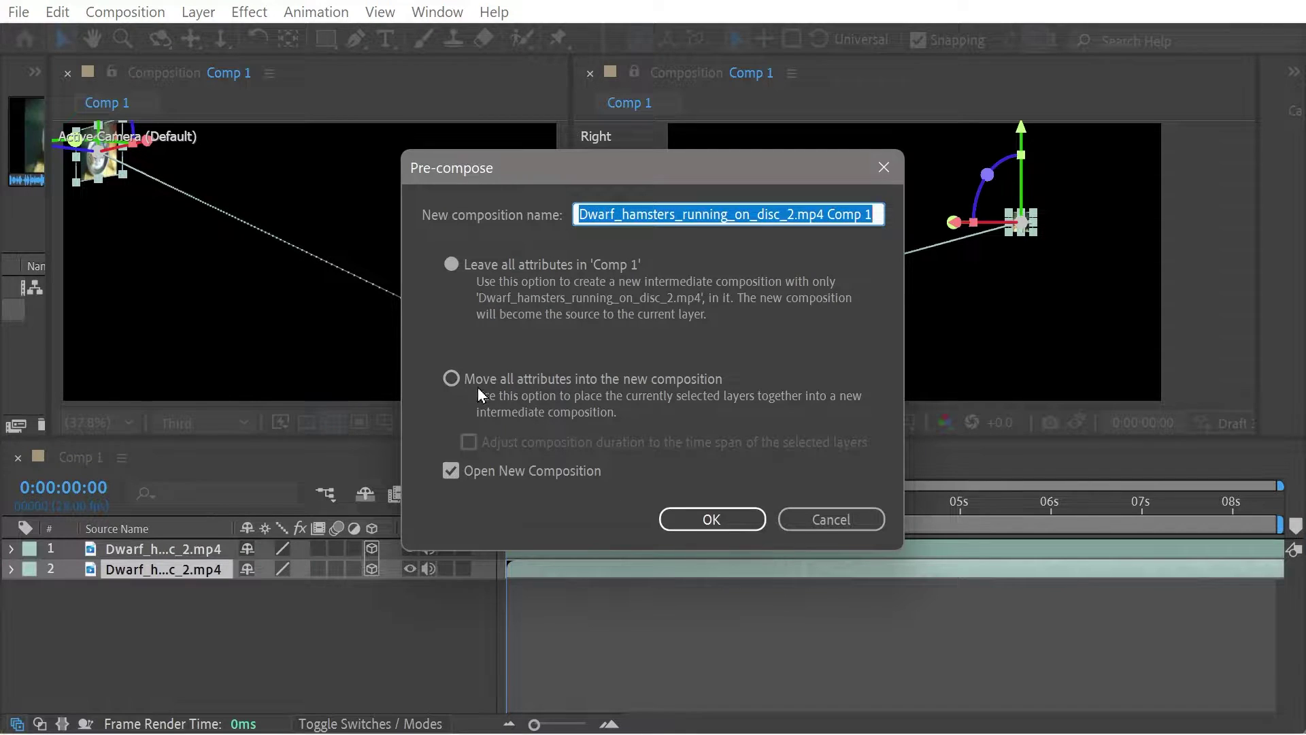
pyautogui.click(451, 379)
# - Confirm the new precomp and flip its layer horizontally in Comp 1
pyautogui.click(712, 519)
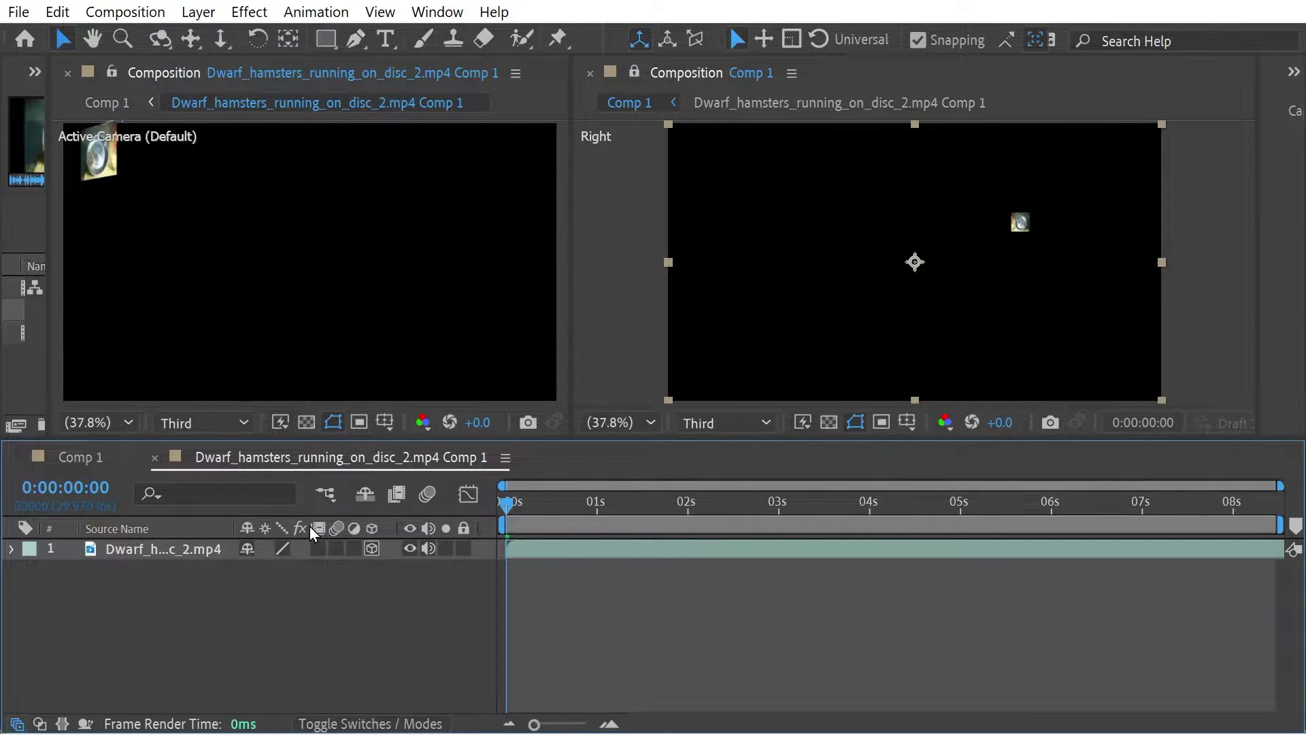
pyautogui.click(94, 462)
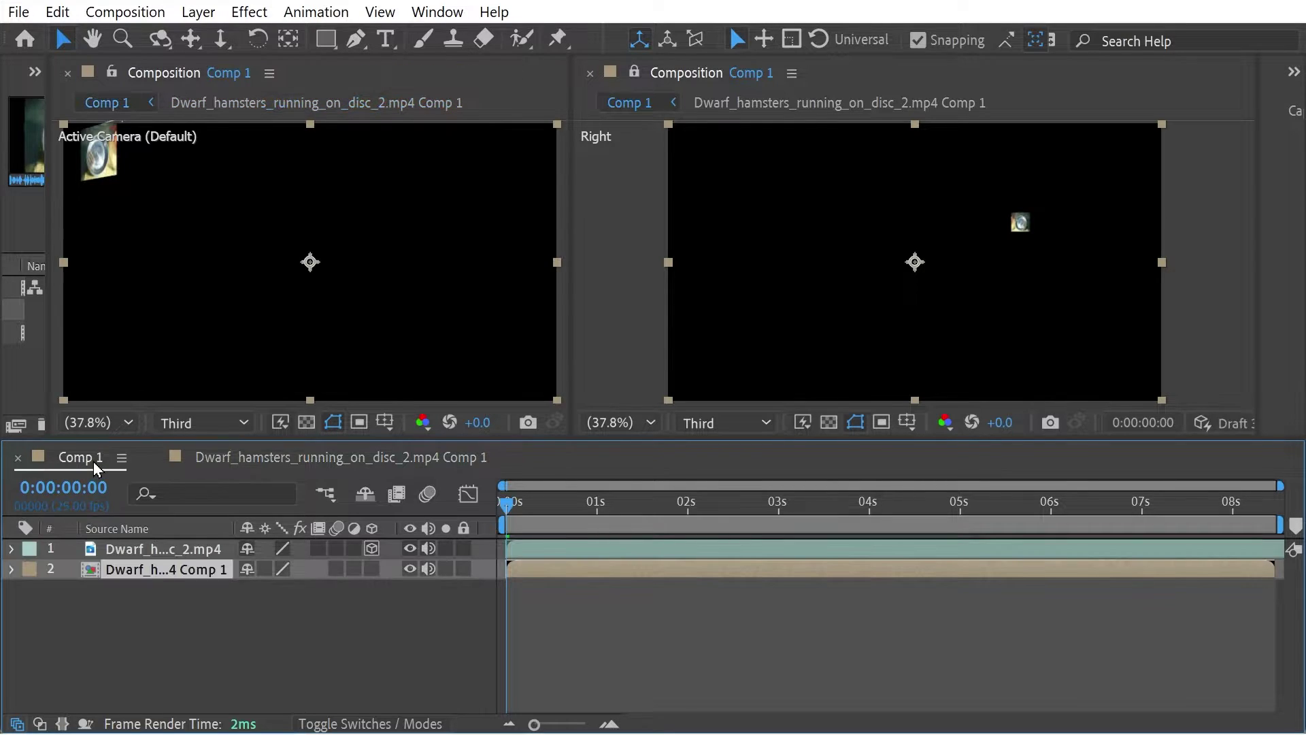
pyautogui.rightClick(158, 573)
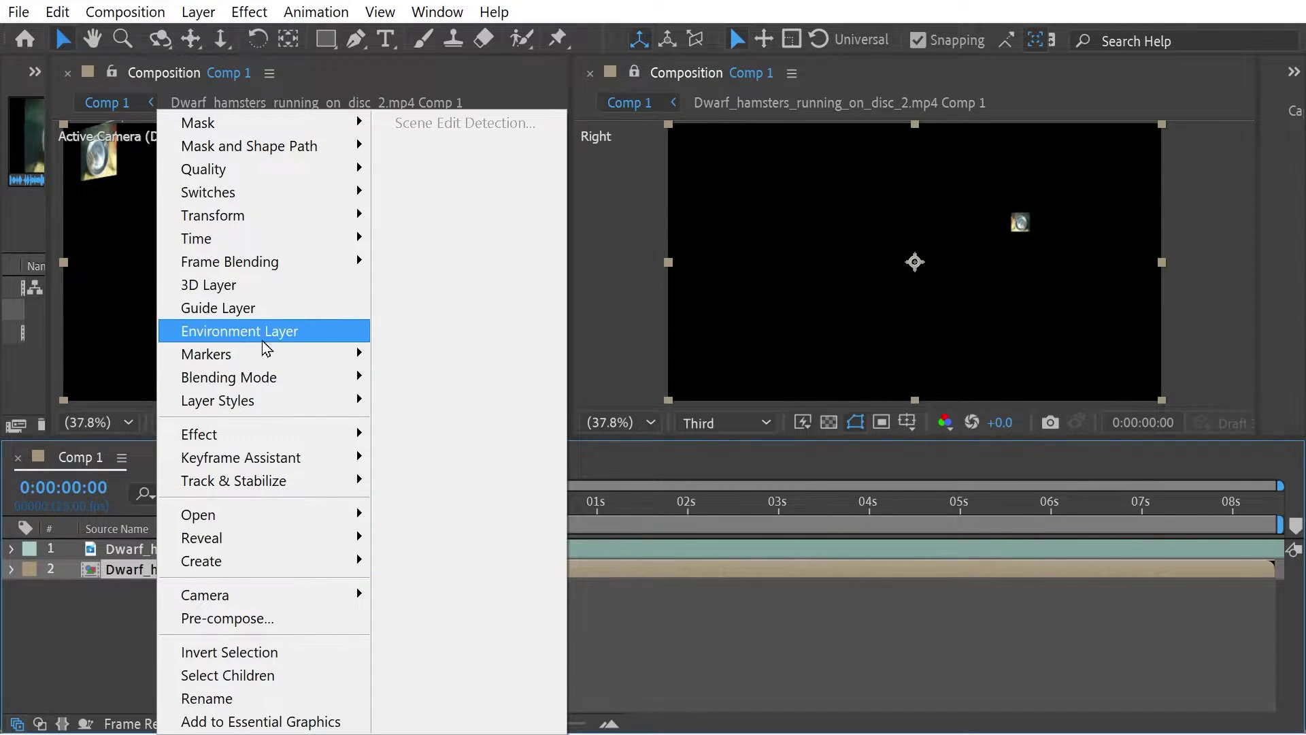
pyautogui.moveTo(213, 215)
pyautogui.click(454, 416)
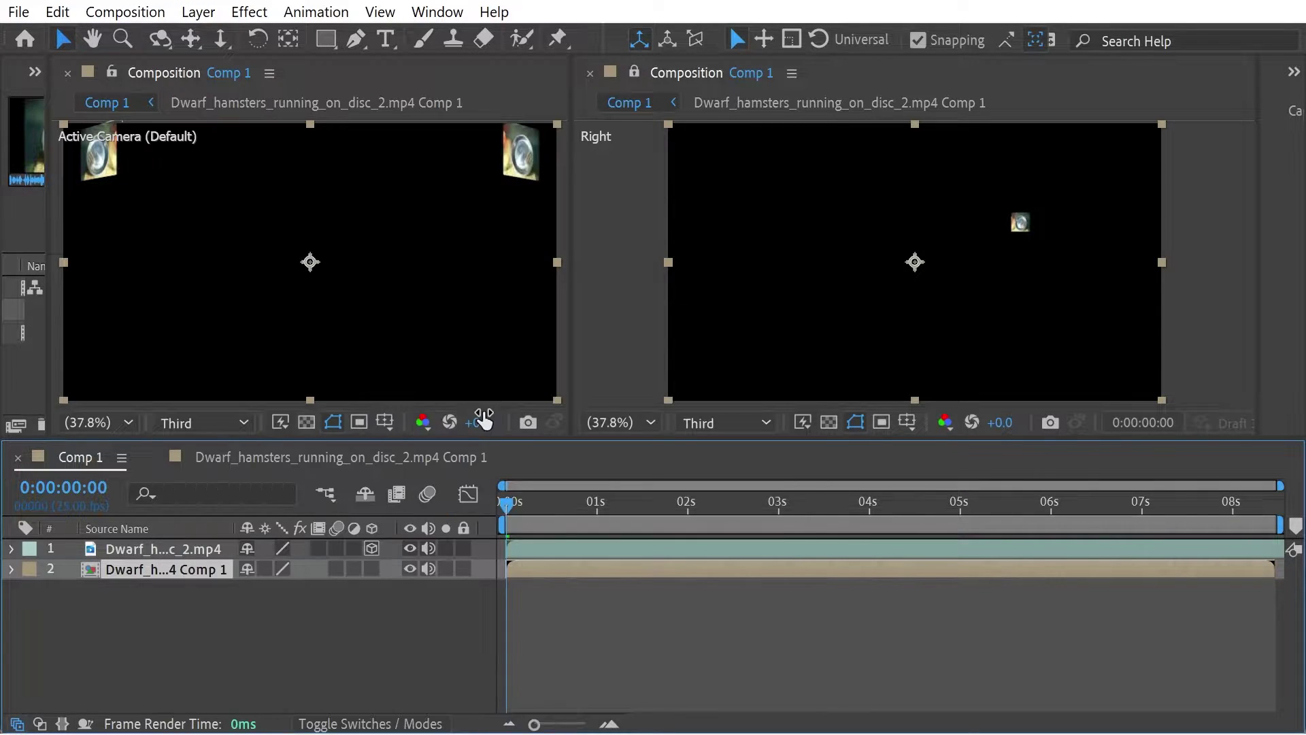
# - Review the layers' two-keyframe position animation around three seconds, then return to the start
pyautogui.moveTo(530, 501)
pyautogui.mouseDown()
pyautogui.moveTo(903, 507)
pyautogui.moveTo(874, 507)
pyautogui.moveTo(1005, 517)
pyautogui.moveTo(1041, 540)
pyautogui.mouseUp()
pyautogui.press('p')
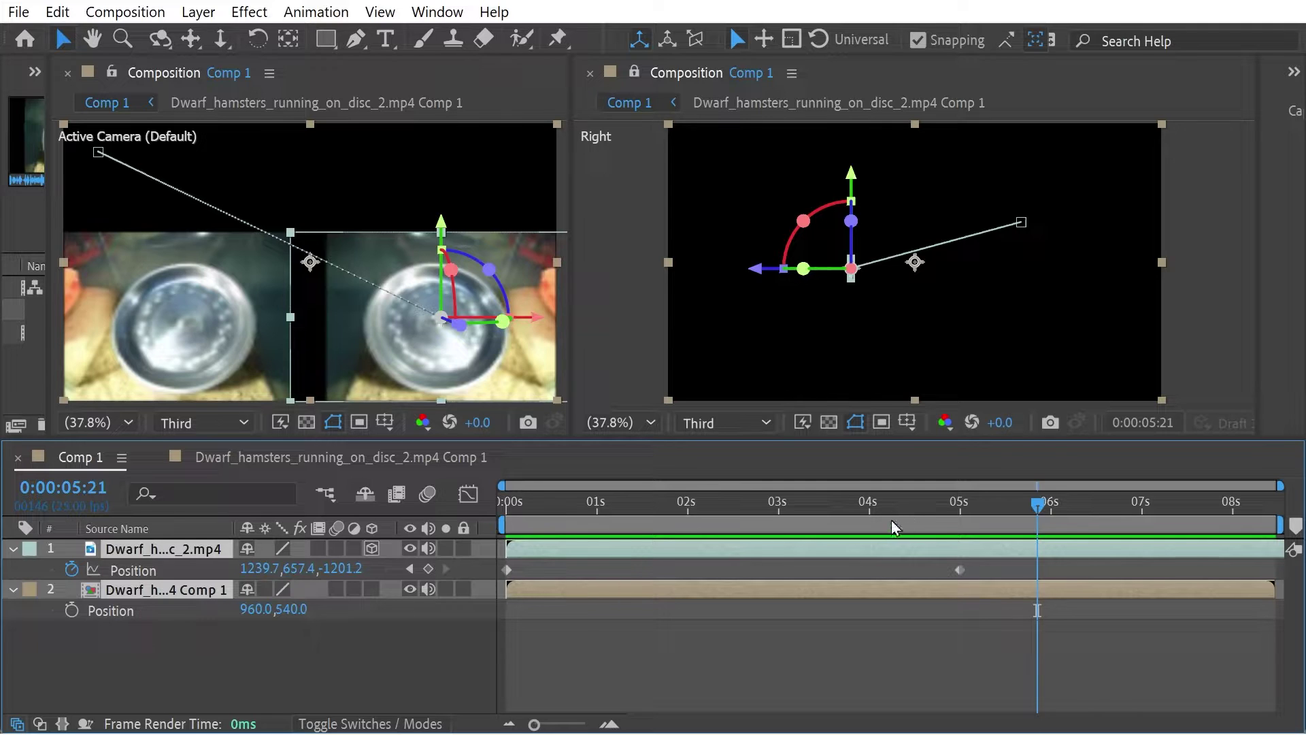
pyautogui.moveTo(892, 526)
pyautogui.mouseDown()
pyautogui.moveTo(891, 510)
pyautogui.moveTo(480, 496)
pyautogui.mouseUp()
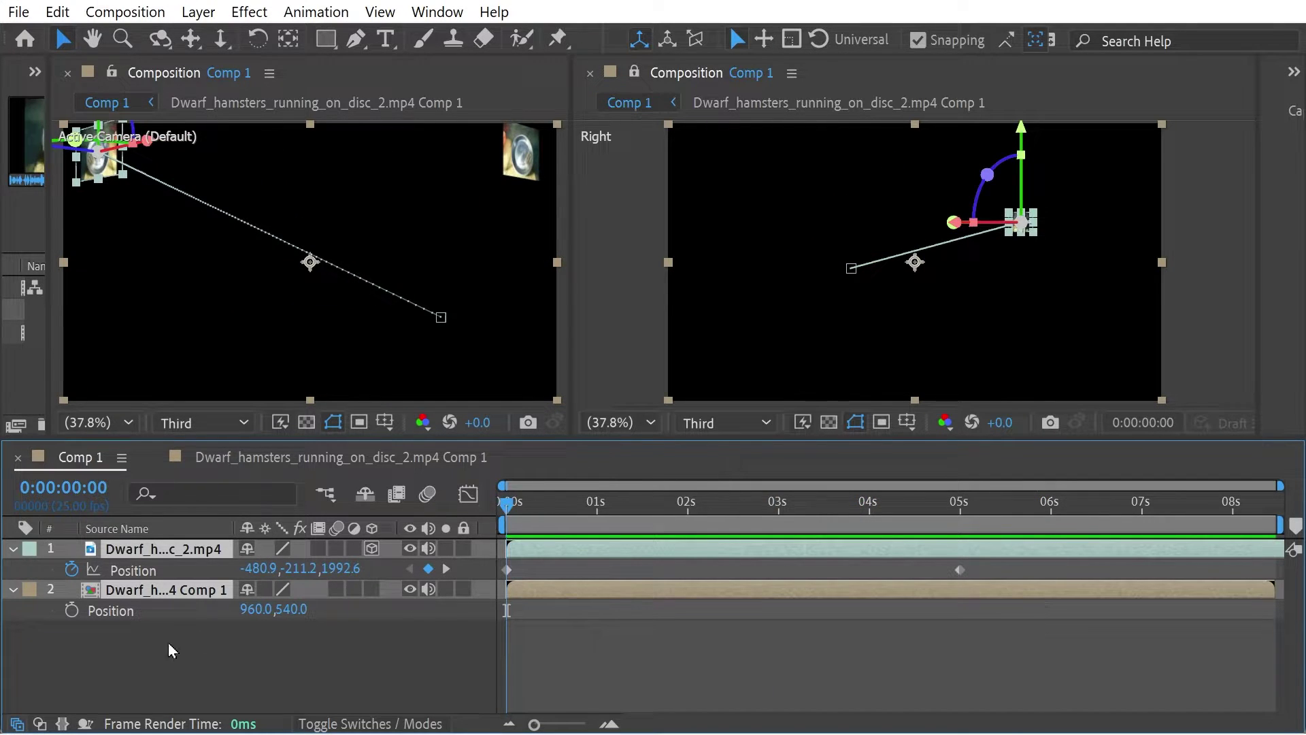
pyautogui.click(121, 653)
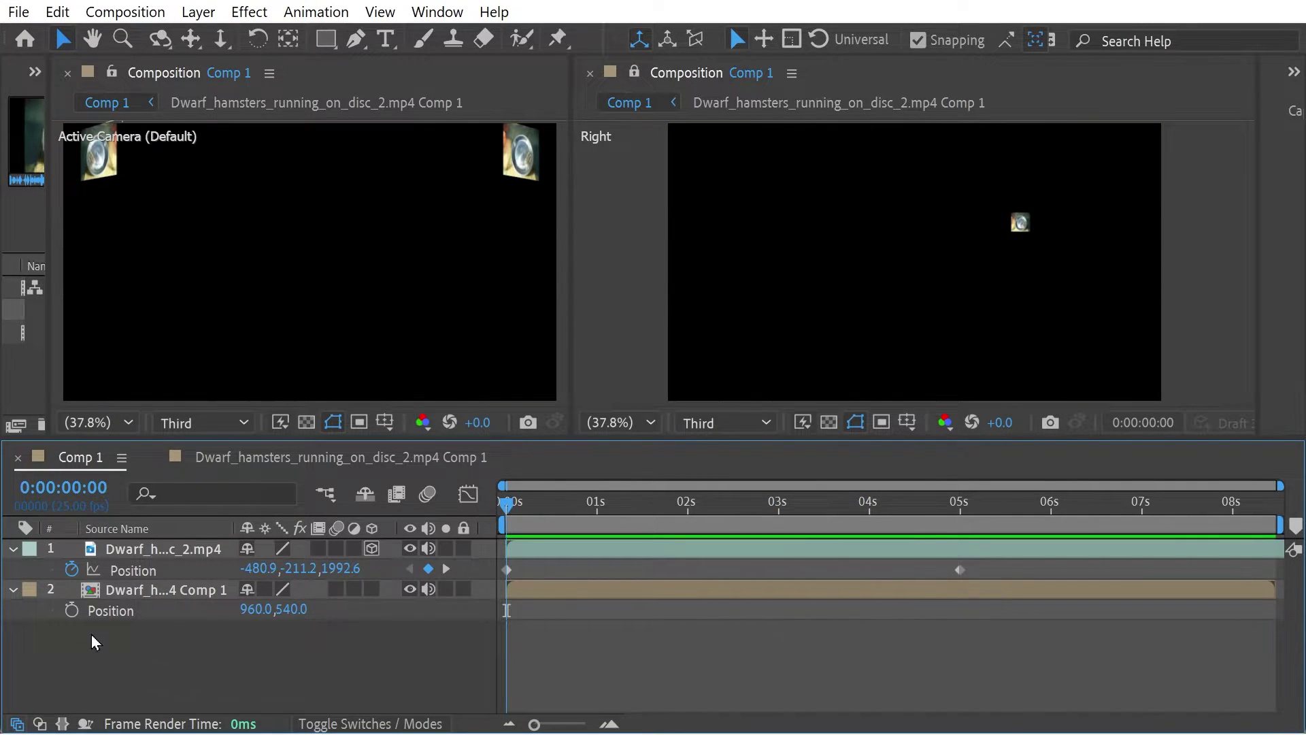
pyautogui.click(13, 593)
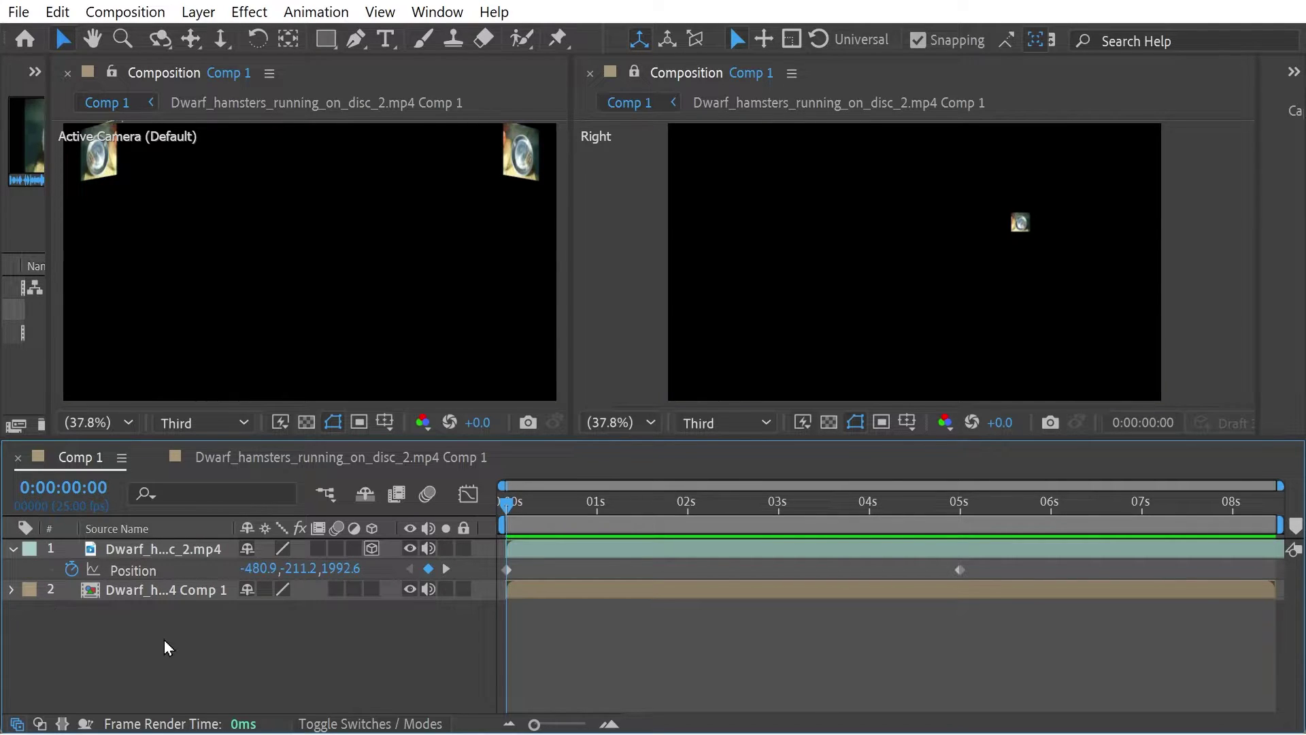
# - Duplicate the video layer, pre-compose it as Comp 2, and flip it in Comp 1
pyautogui.hotkey('ctrl', 'd')
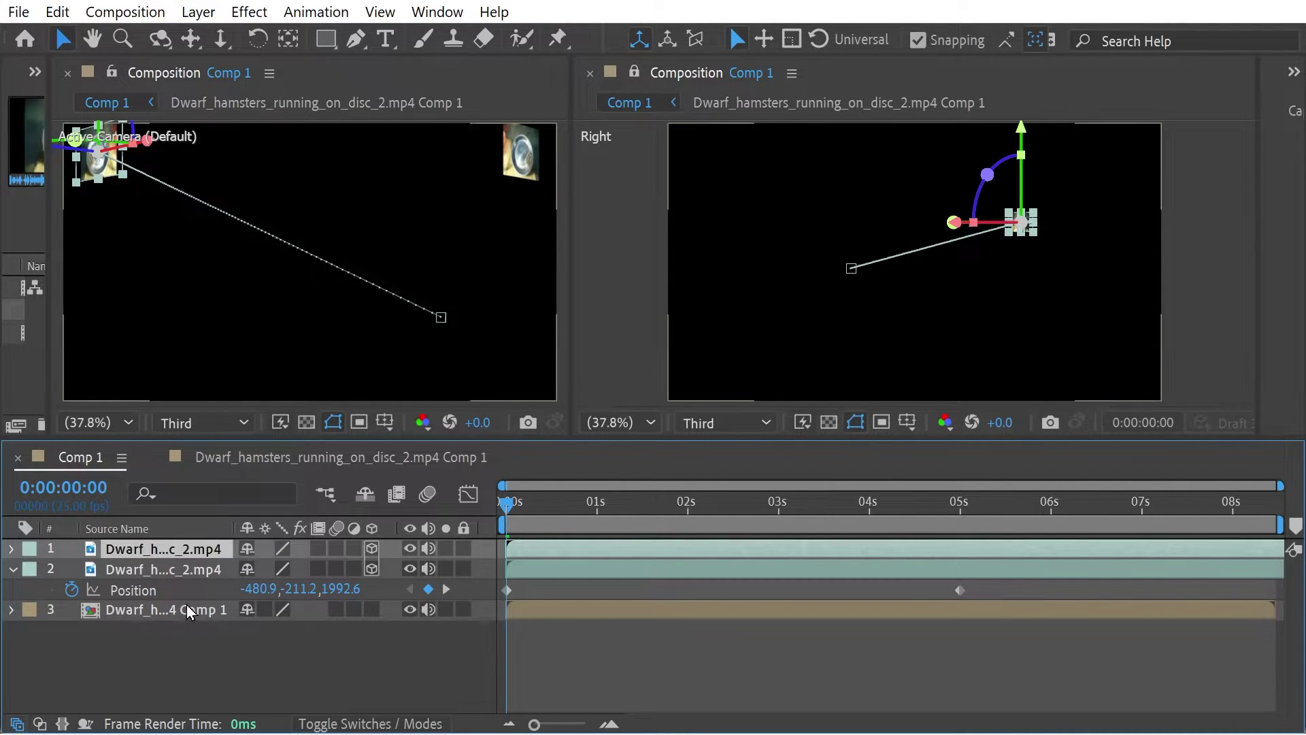
pyautogui.rightClick(134, 559)
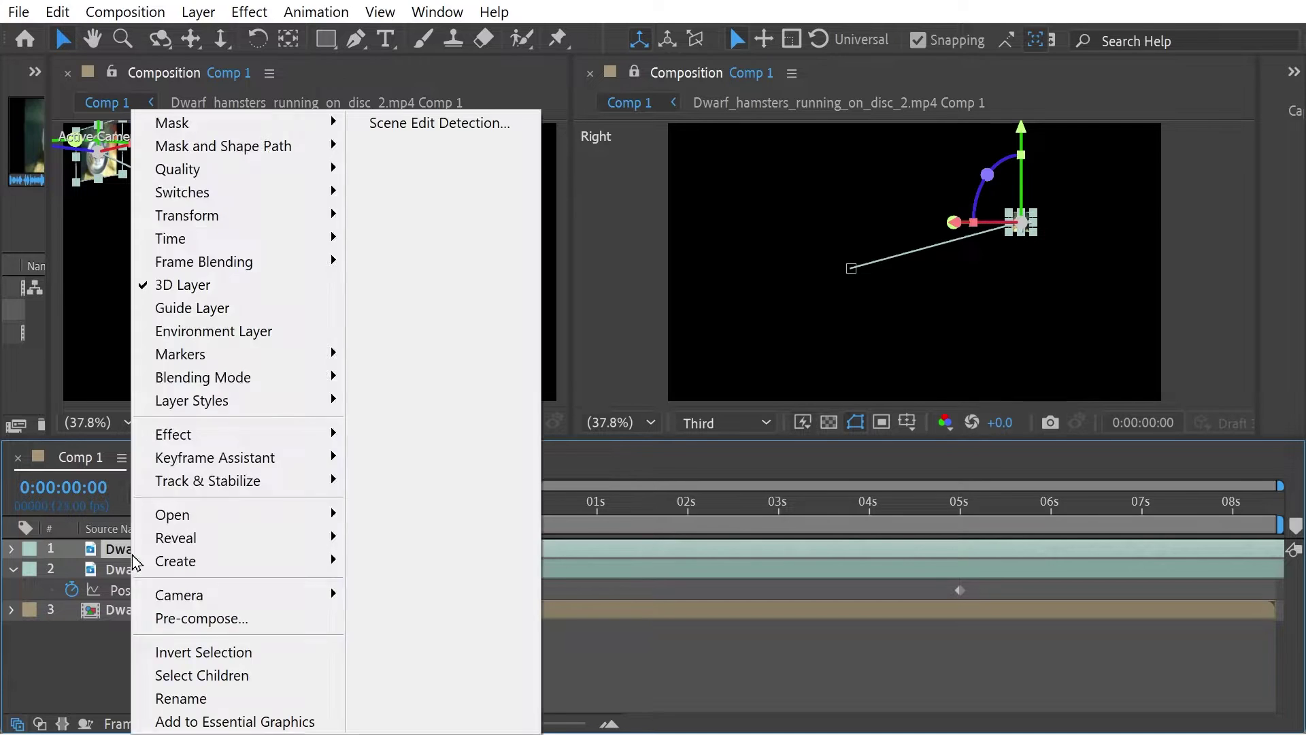
pyautogui.click(244, 617)
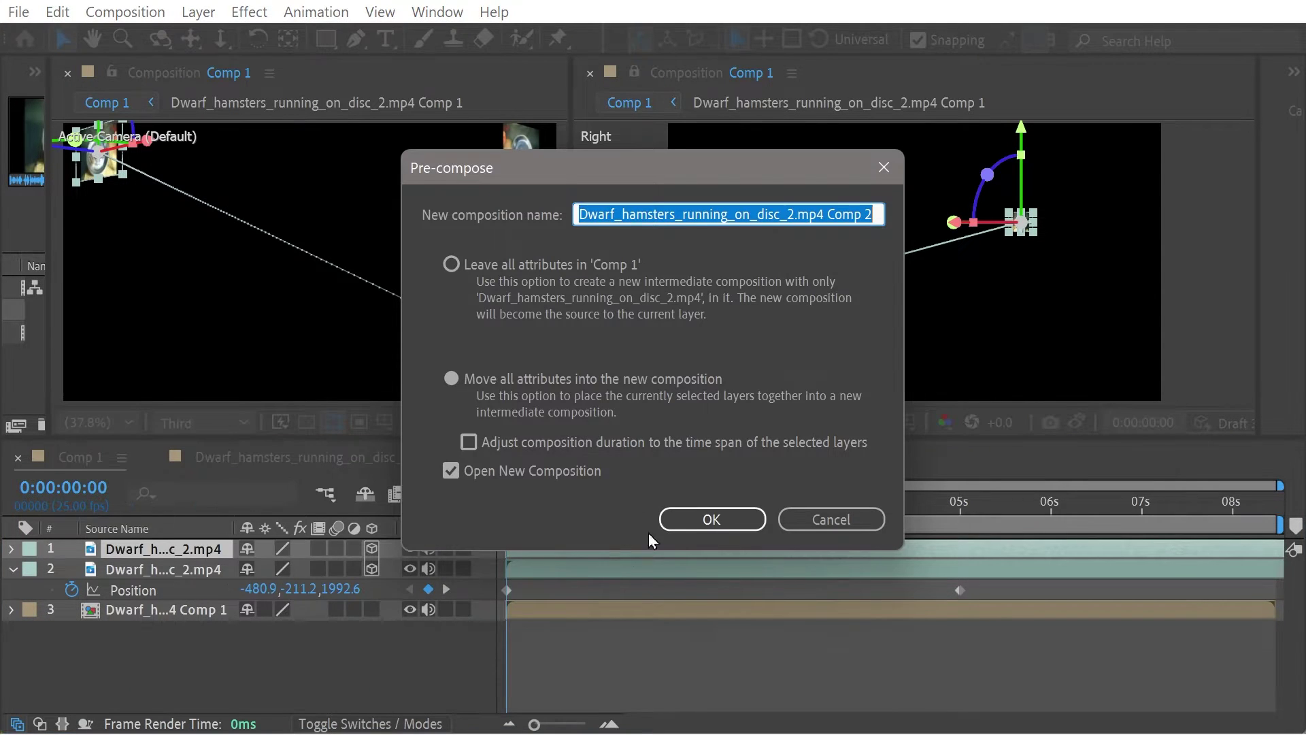
pyautogui.click(712, 520)
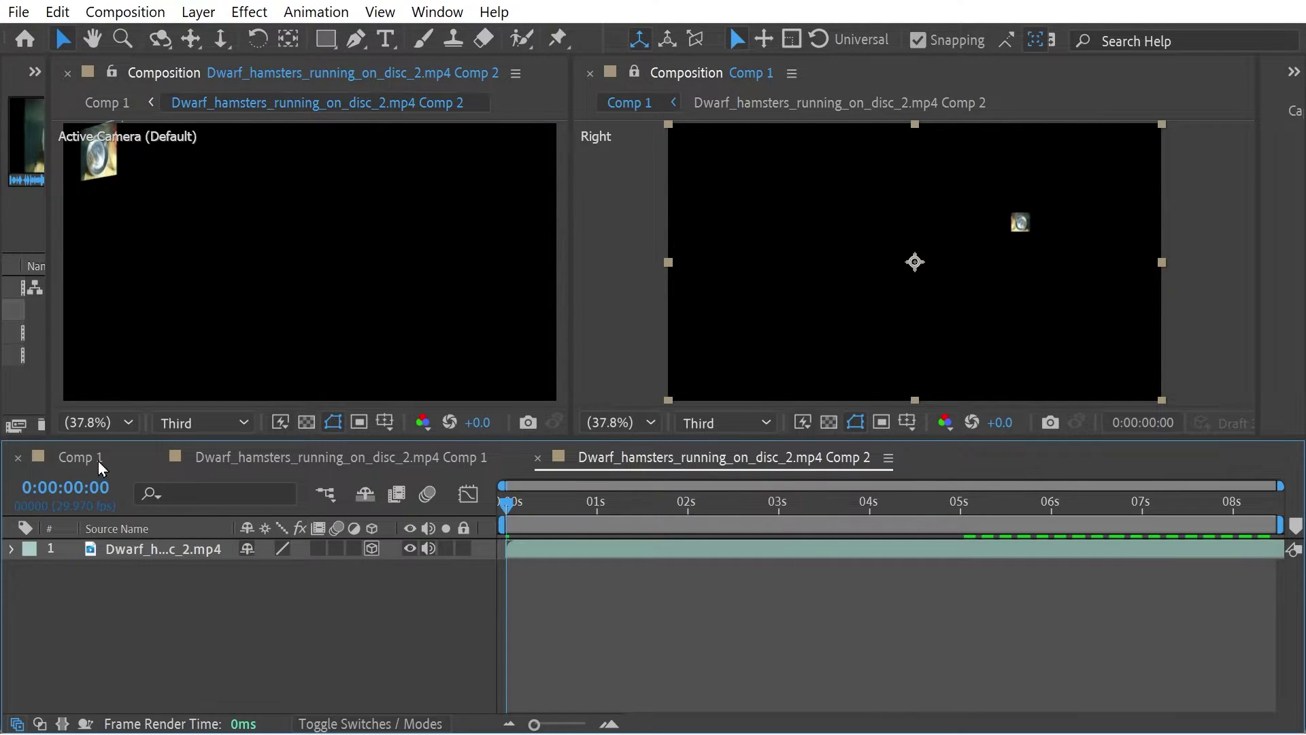
pyautogui.click(98, 459)
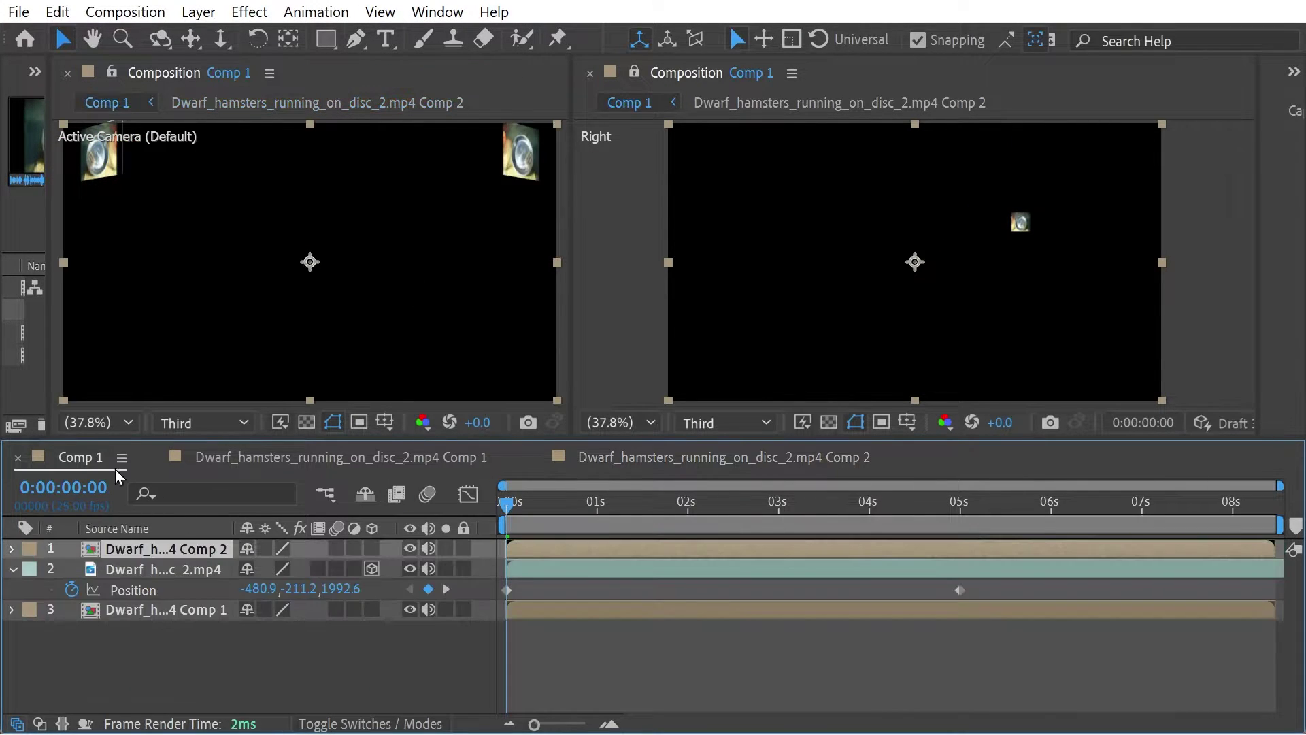
pyautogui.rightClick(161, 551)
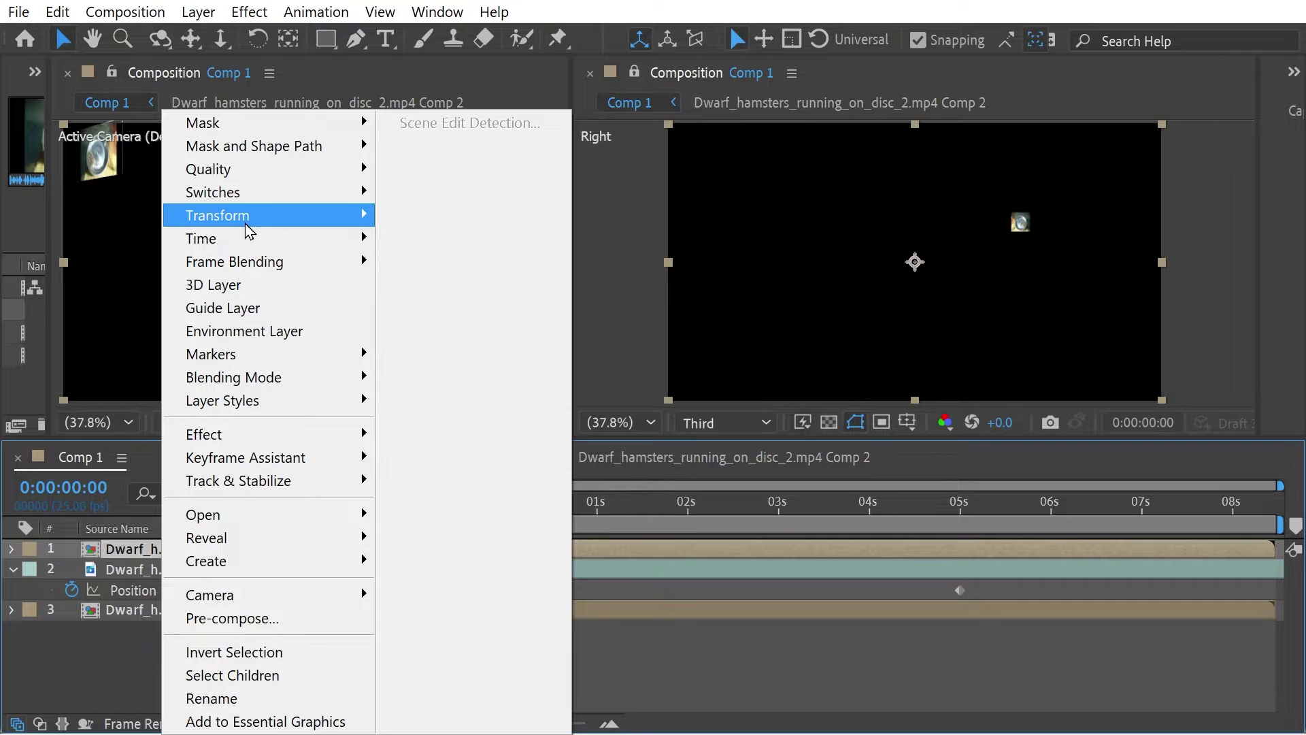
pyautogui.moveTo(218, 215)
pyautogui.click(457, 417)
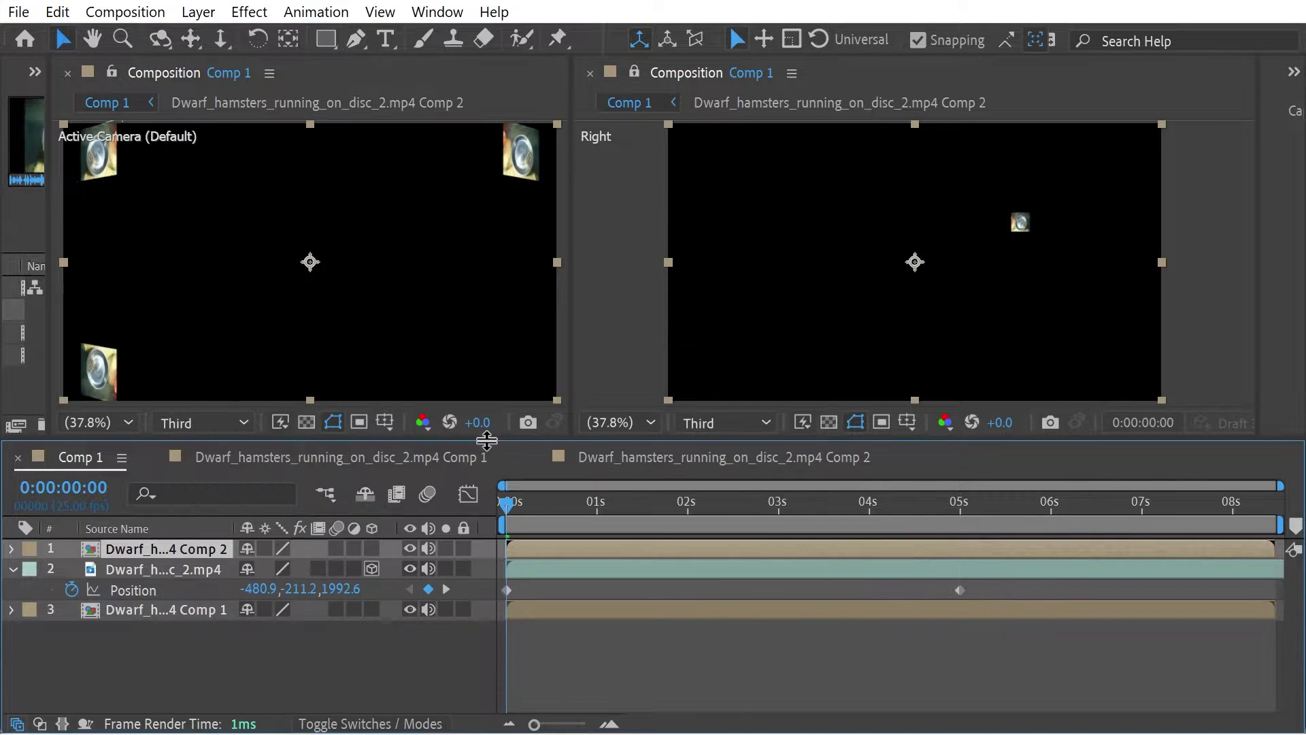
pyautogui.click(149, 676)
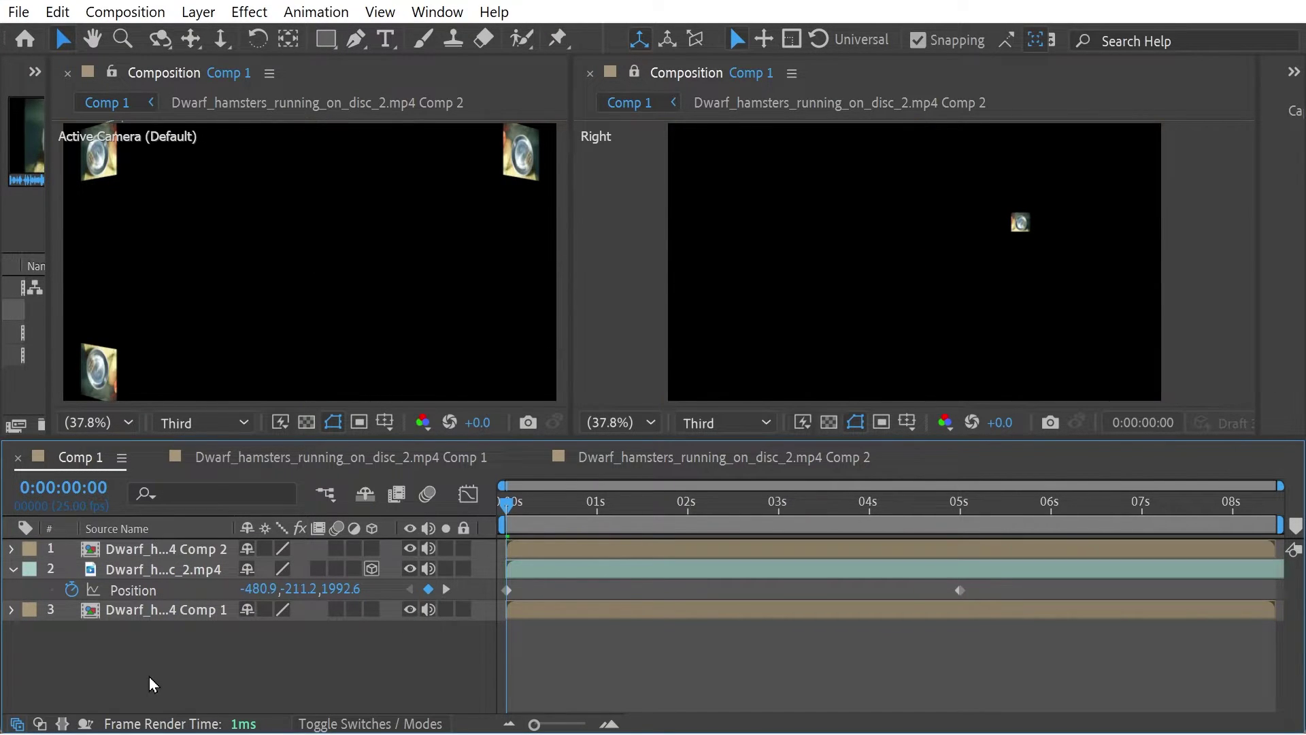
# - Duplicate the video layer again and pre-compose it as Comp 3
pyautogui.hotkey('ctrl', 'v')
pyautogui.rightClick(147, 548)
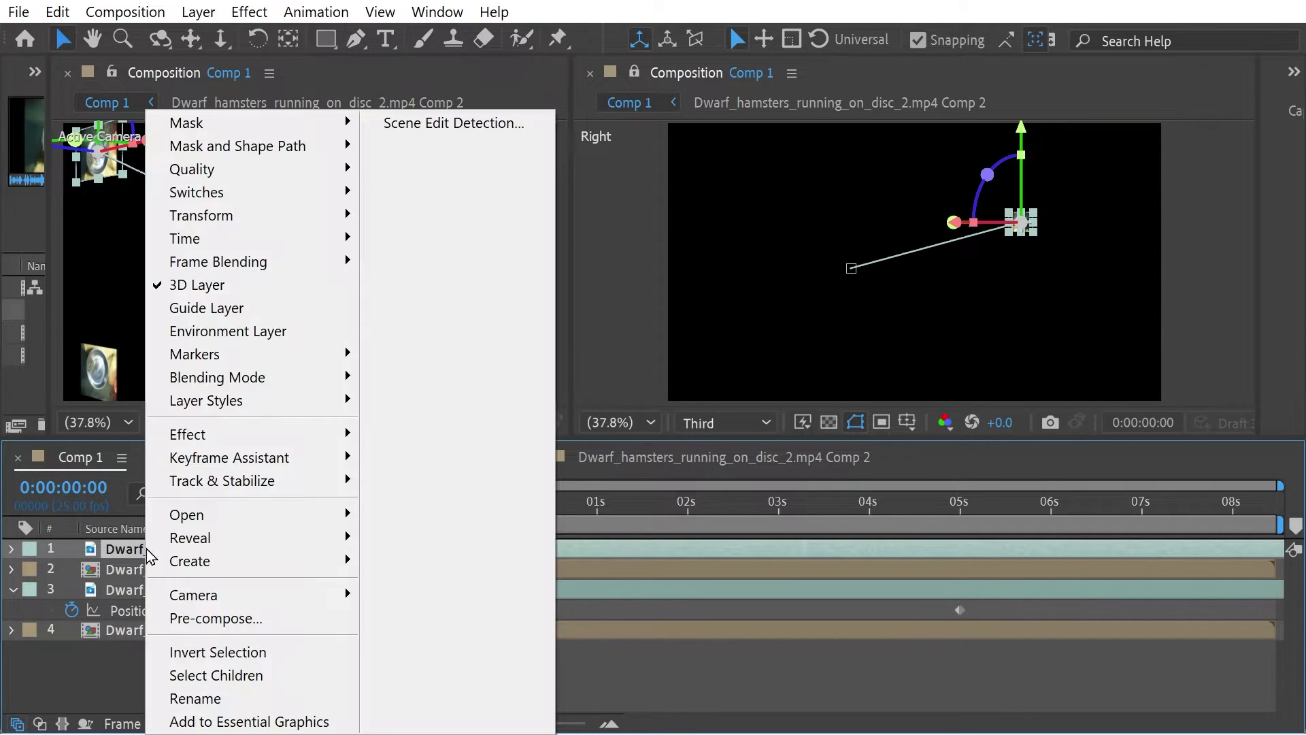
pyautogui.click(217, 619)
pyautogui.click(712, 519)
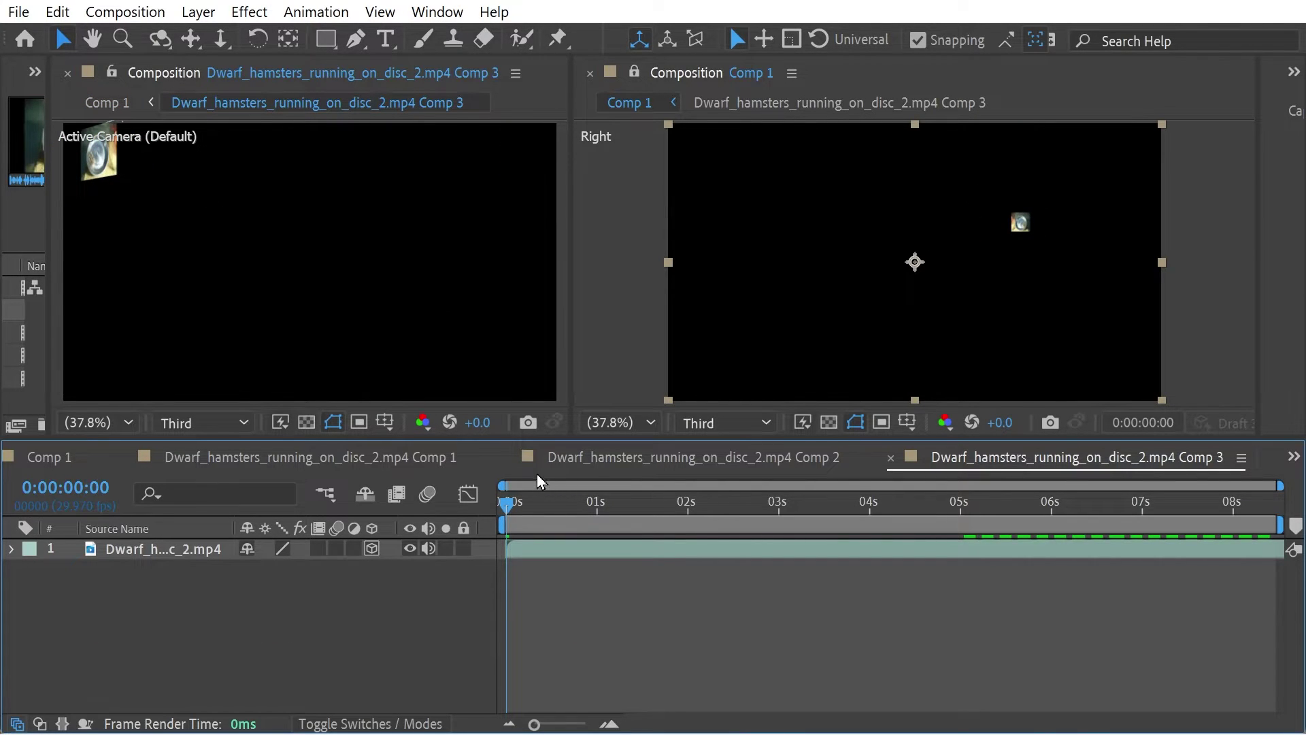
# - Flip the Comp 3 layer both horizontally and vertically in Comp 1
pyautogui.click(48, 458)
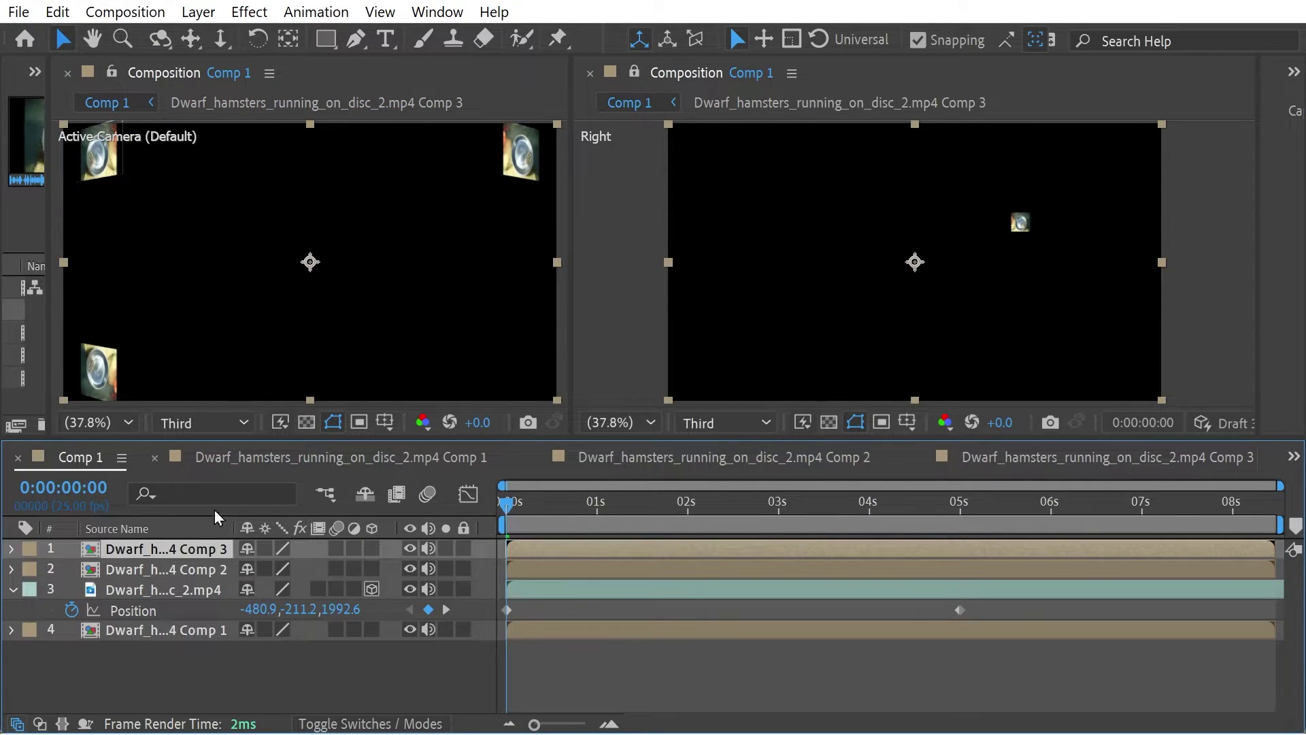
pyautogui.rightClick(149, 553)
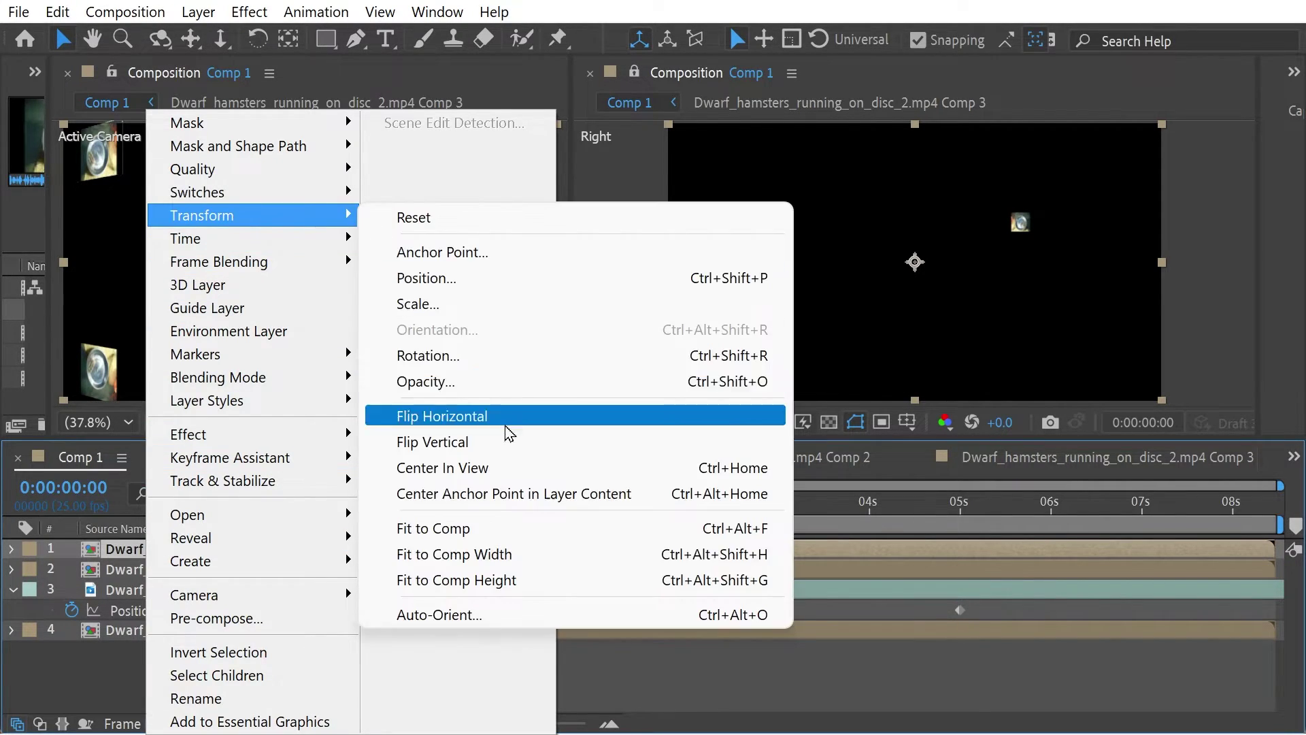
pyautogui.click(509, 419)
pyautogui.rightClick(181, 553)
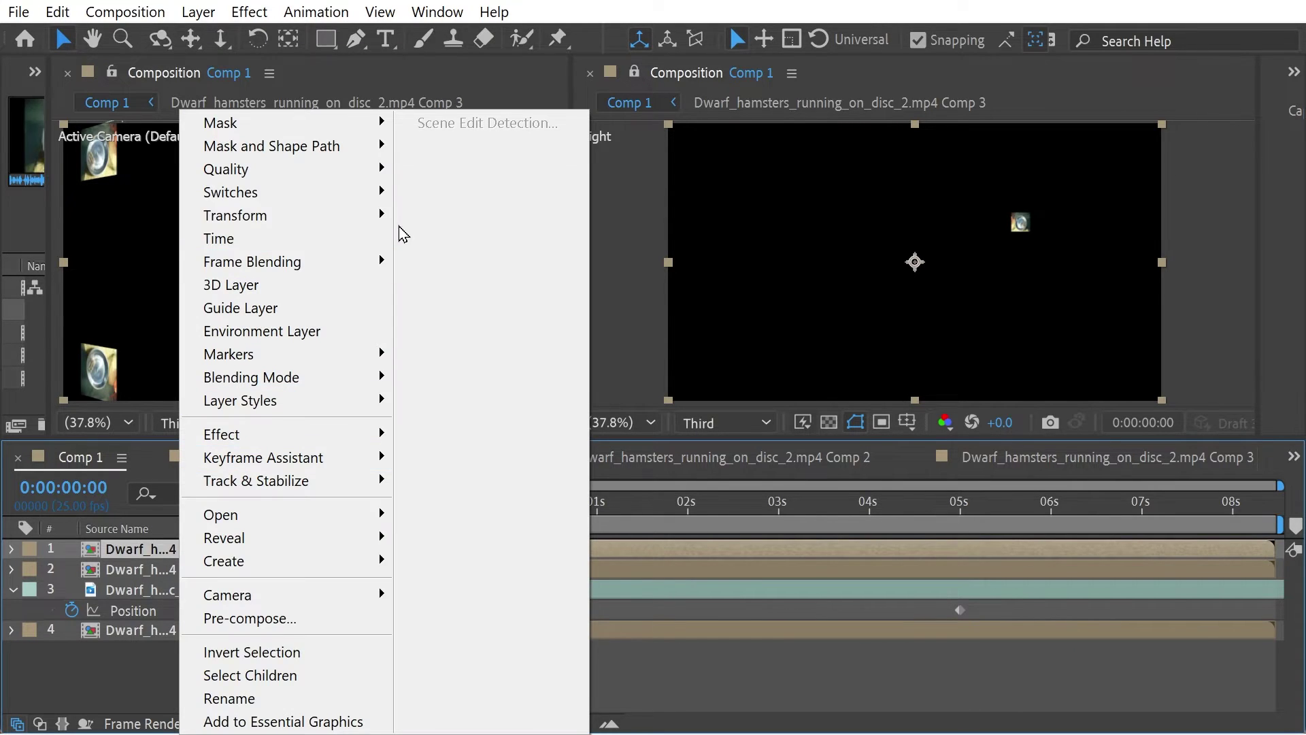
pyautogui.moveTo(202, 215)
pyautogui.click(472, 442)
# - Preview the animation from the start to check all four mirrored corners
pyautogui.moveTo(508, 505); pyautogui.dragTo(564, 512)
pyautogui.press('Home')
pyautogui.press('space')
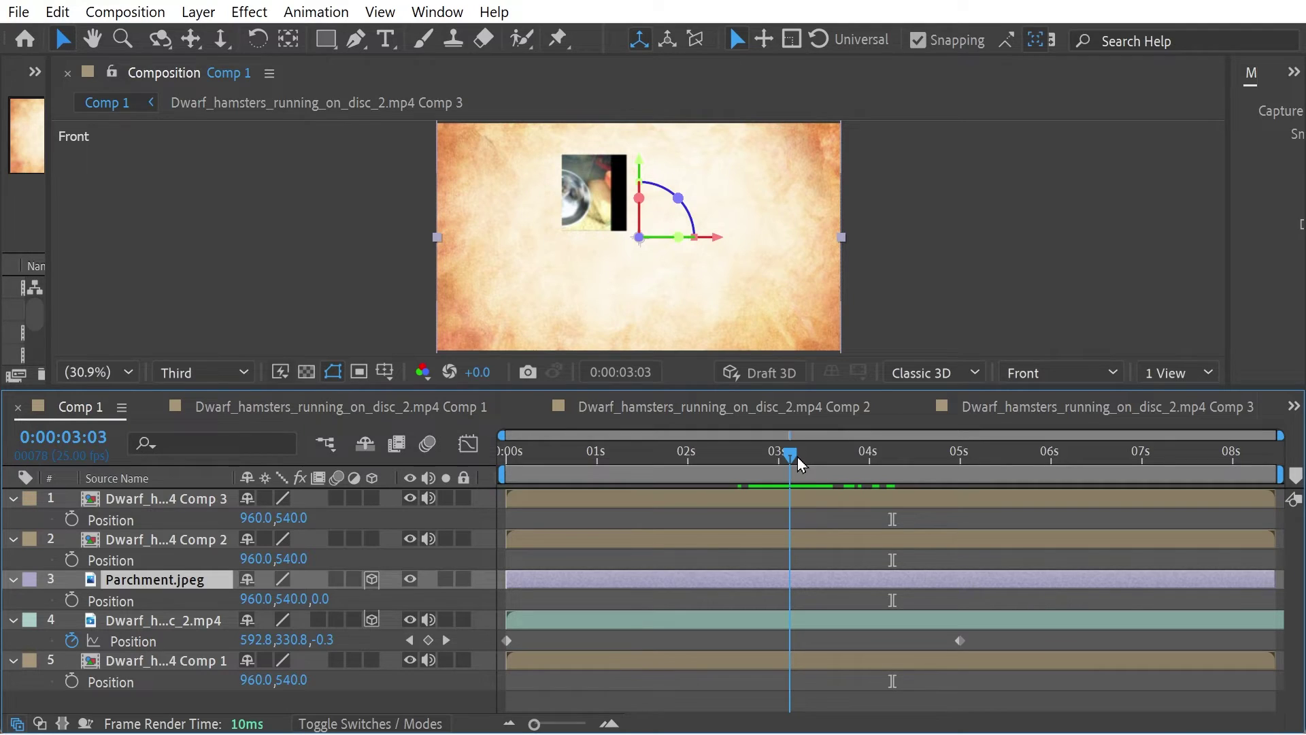
# - Scrub the time ruler around three seconds to review the wipe, ending at two seconds
pyautogui.moveTo(793, 455)
pyautogui.mouseDown()
pyautogui.moveTo(772, 462)
pyautogui.moveTo(814, 461)
pyautogui.mouseUp()
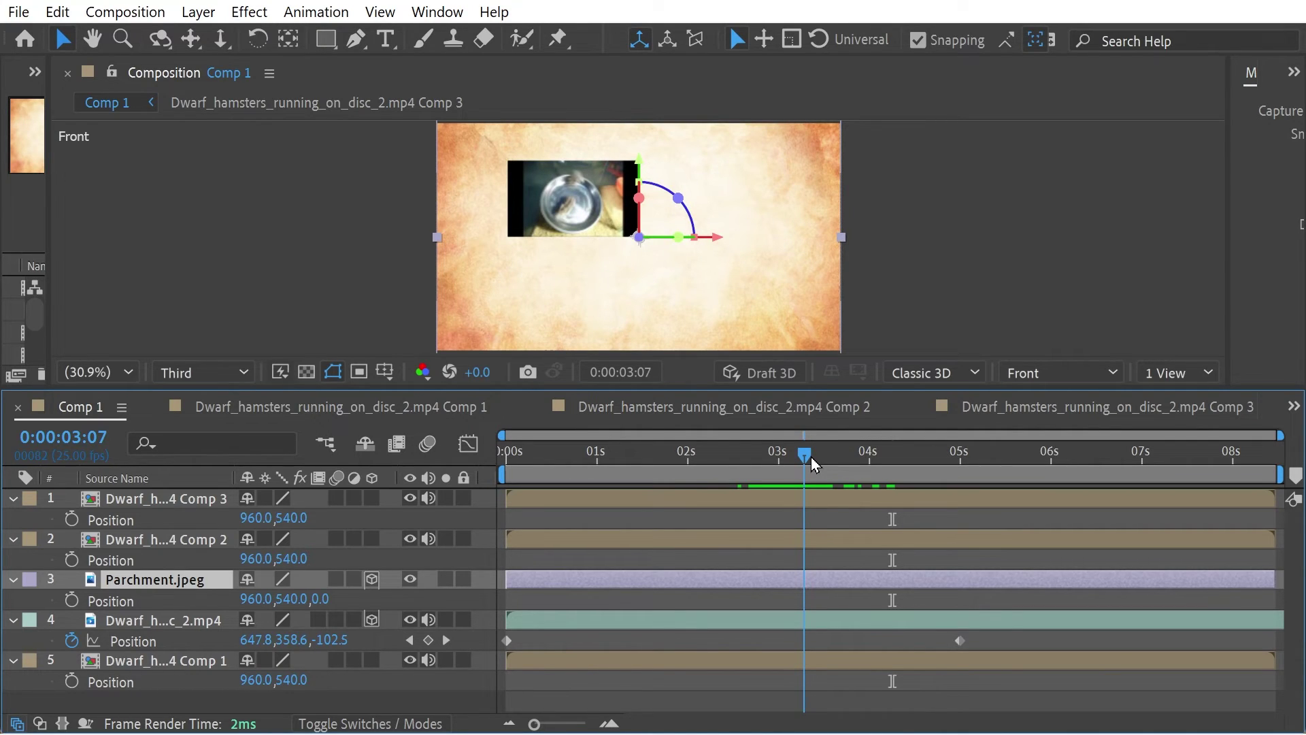
pyautogui.moveTo(813, 461); pyautogui.dragTo(752, 459)
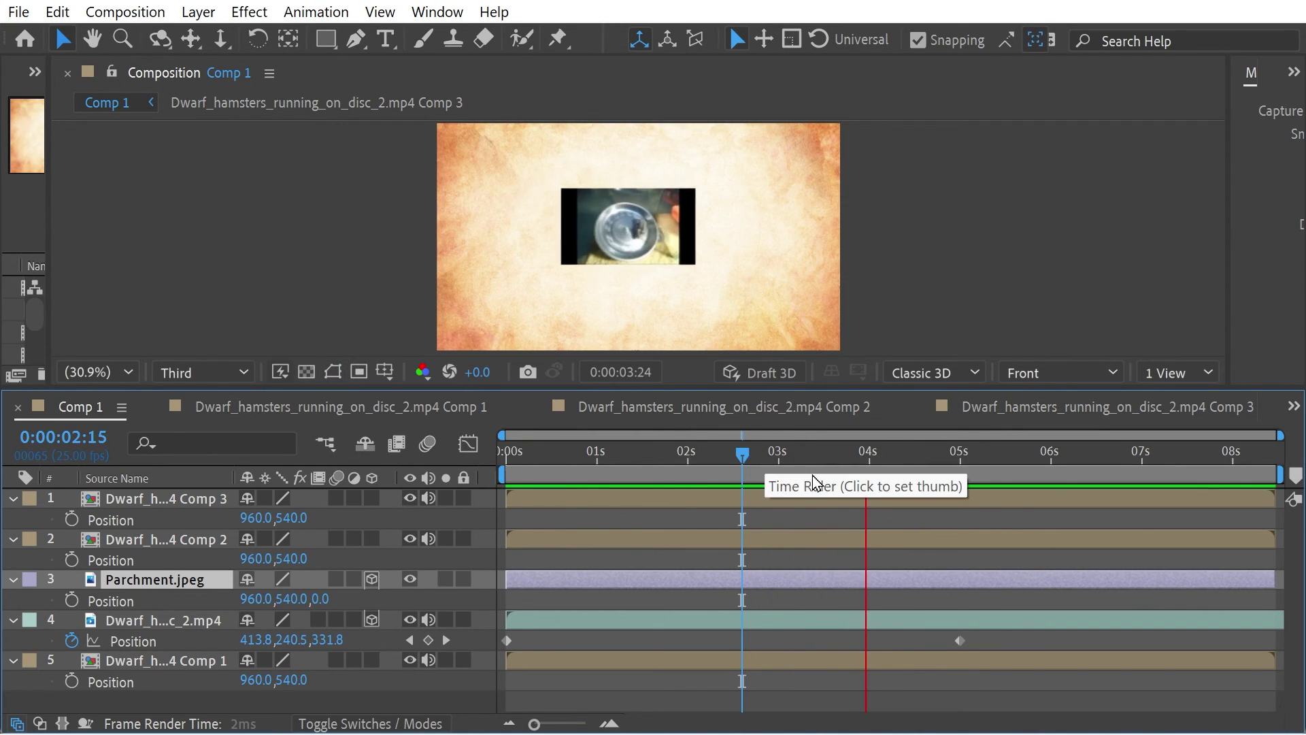
pyautogui.click(690, 456)
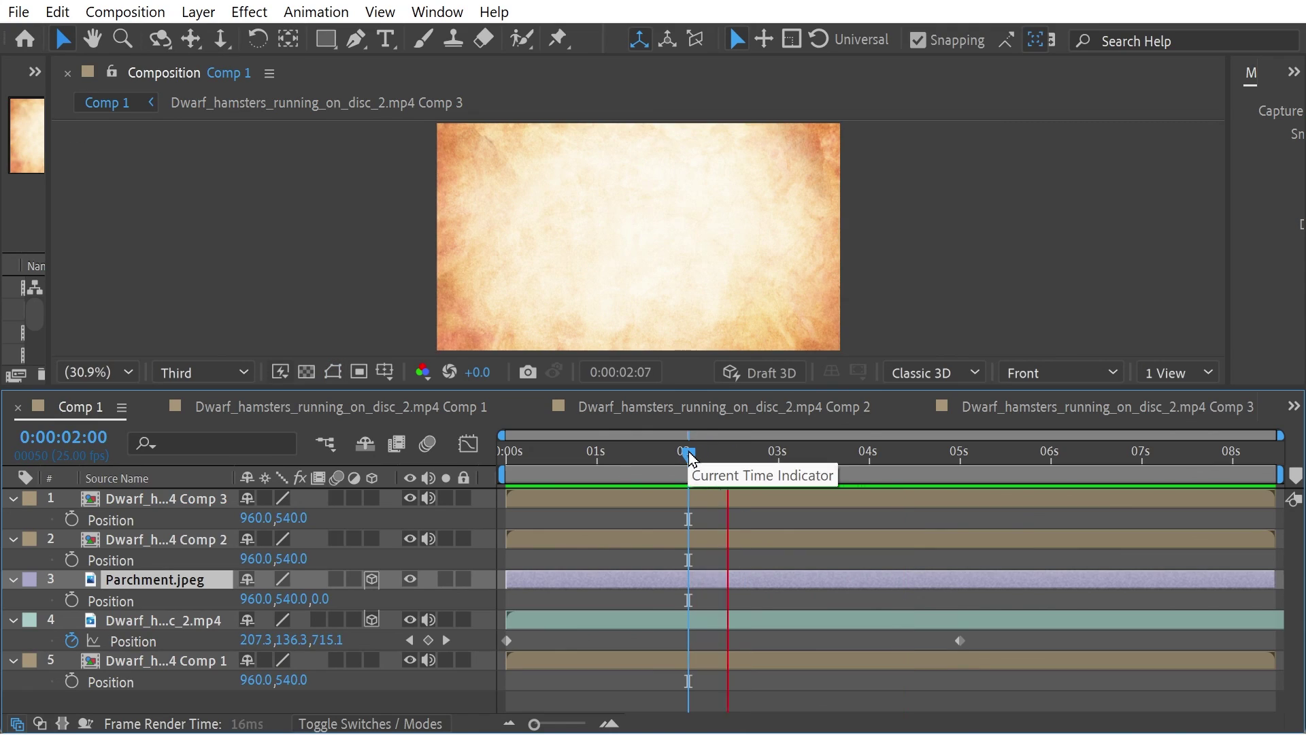